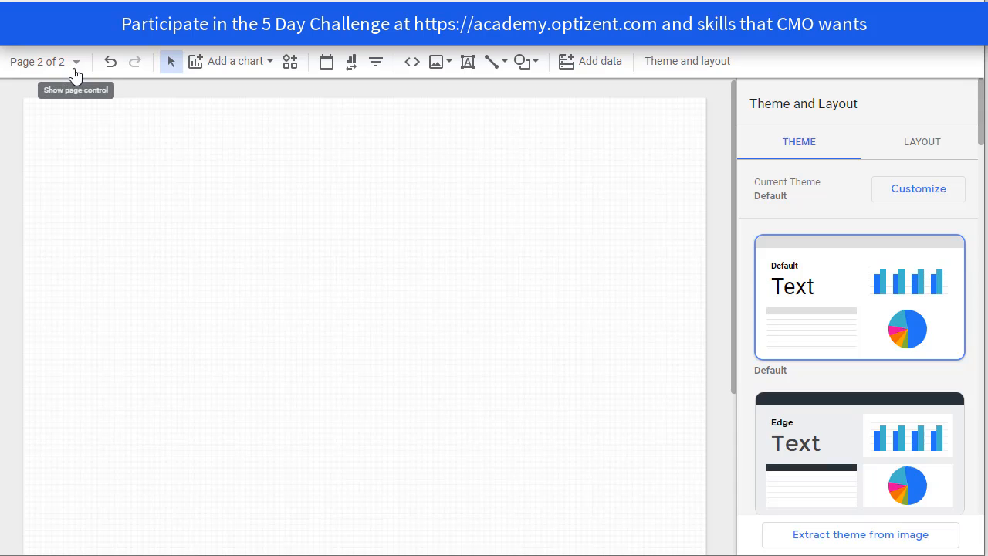
# - Add a table chart to the upper part of the blank Page 2 and enlarge it slightly
pyautogui.click(241, 68)
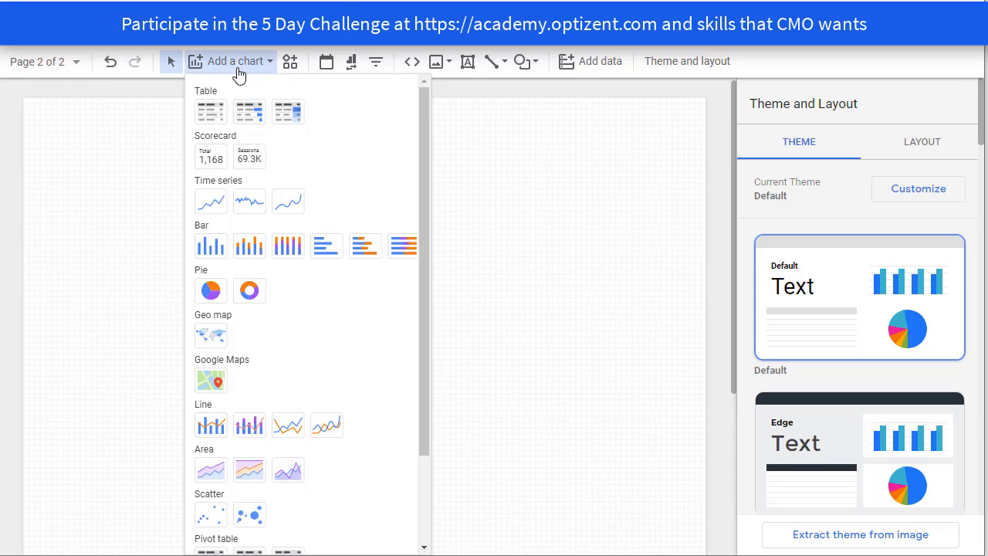
pyautogui.click(206, 120)
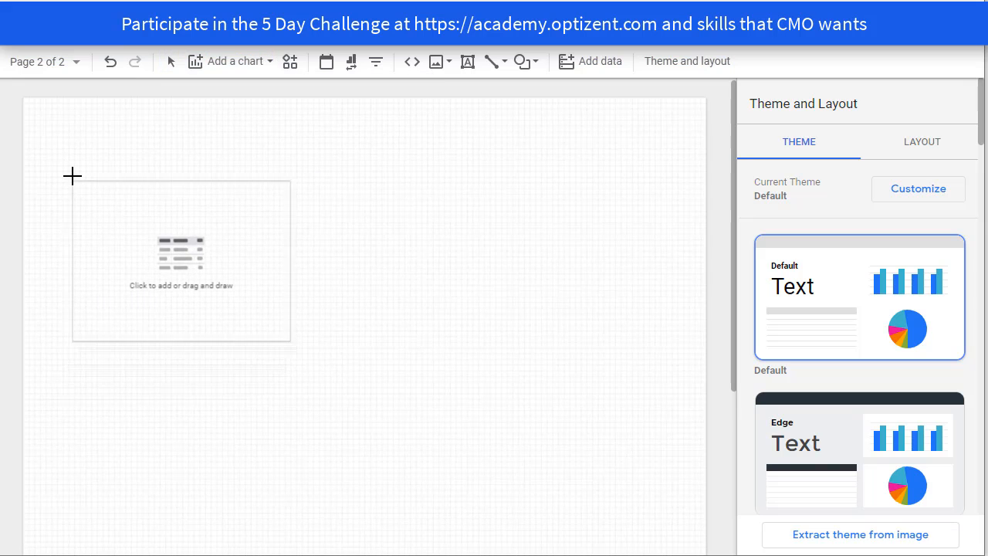
pyautogui.click(72, 163)
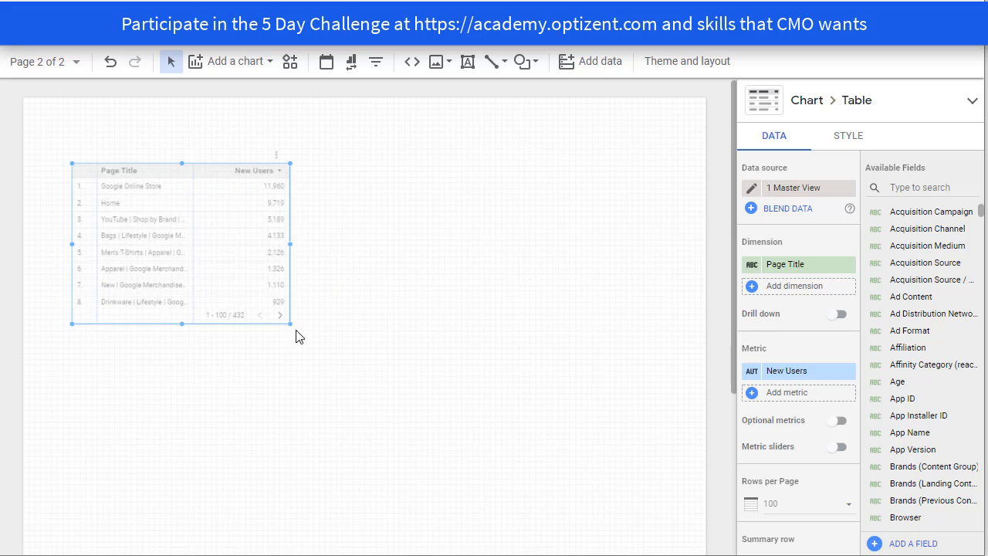
pyautogui.moveTo(291, 324); pyautogui.dragTo(333, 360)
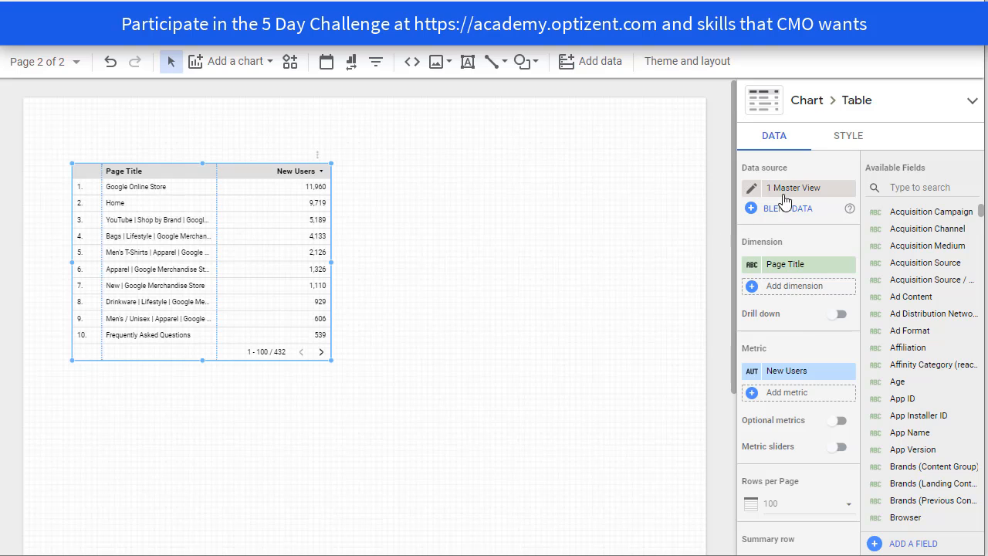
# - Replace the table's Page Title dimension with Acquisition Channel
pyautogui.click(788, 275)
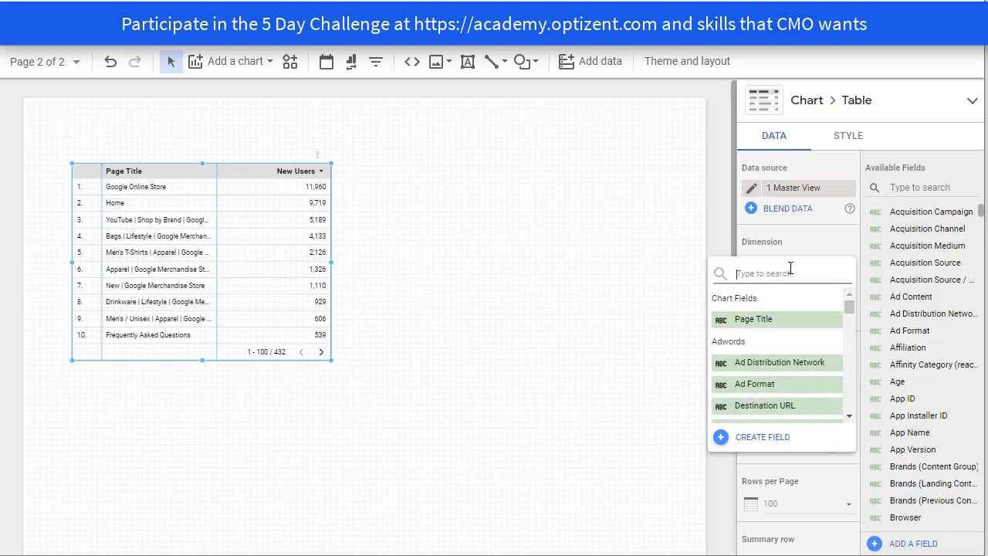
pyautogui.write('Ac')
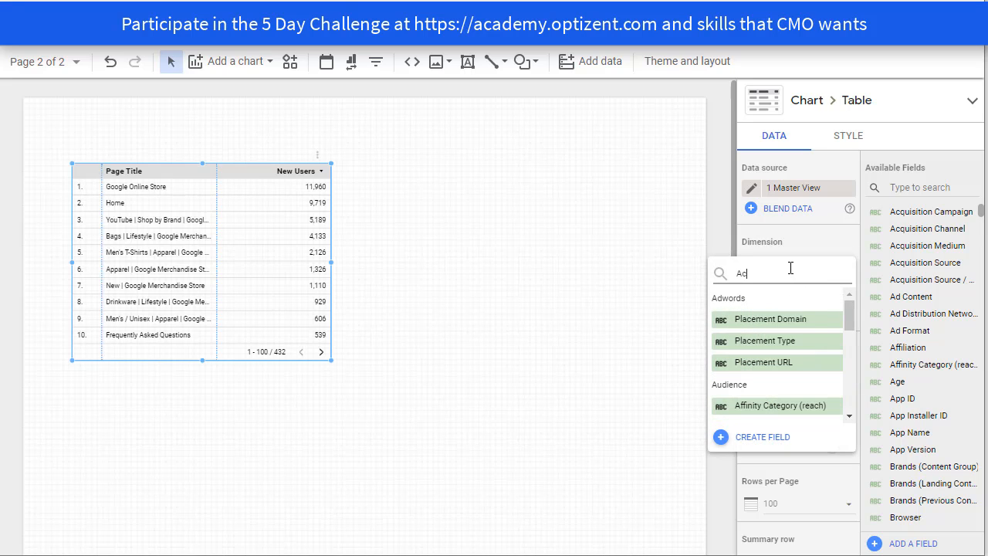
pyautogui.write('qu')
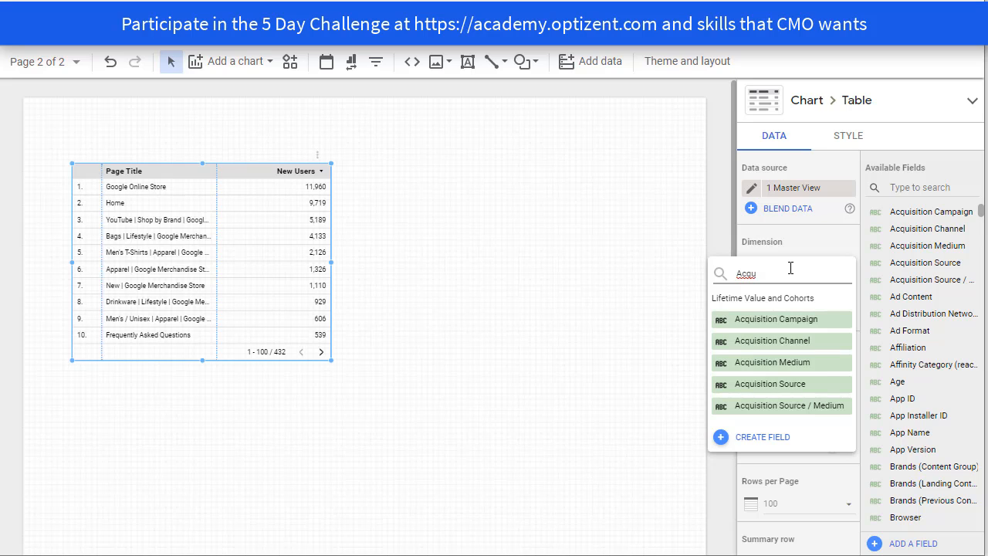
pyautogui.click(808, 344)
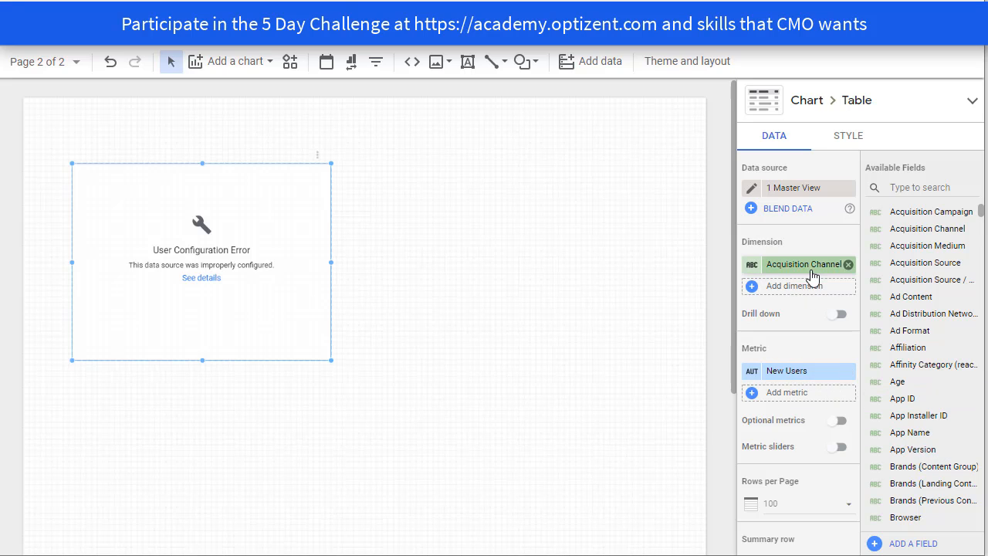
# - Replace the table's New Users metric with Sessions
pyautogui.click(803, 378)
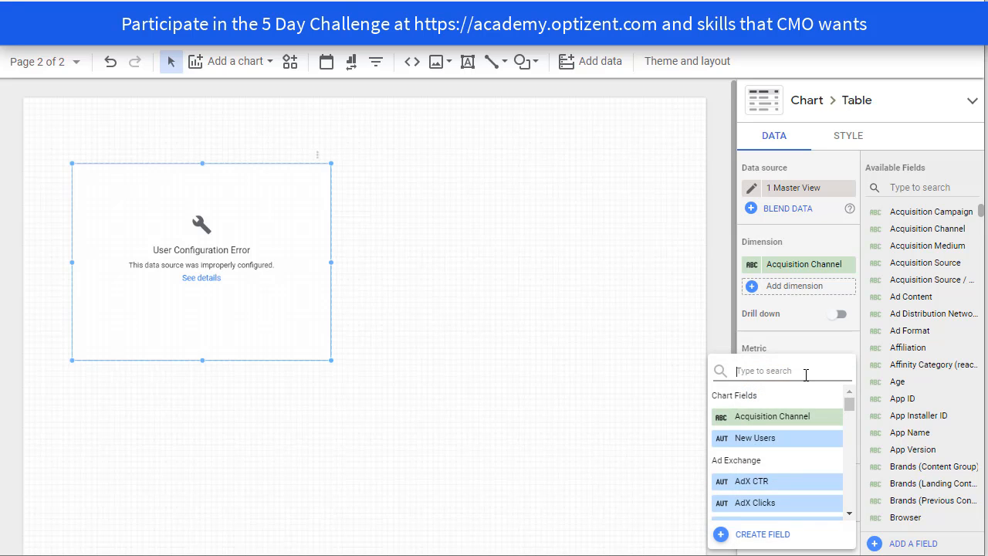
pyautogui.write('sessions')
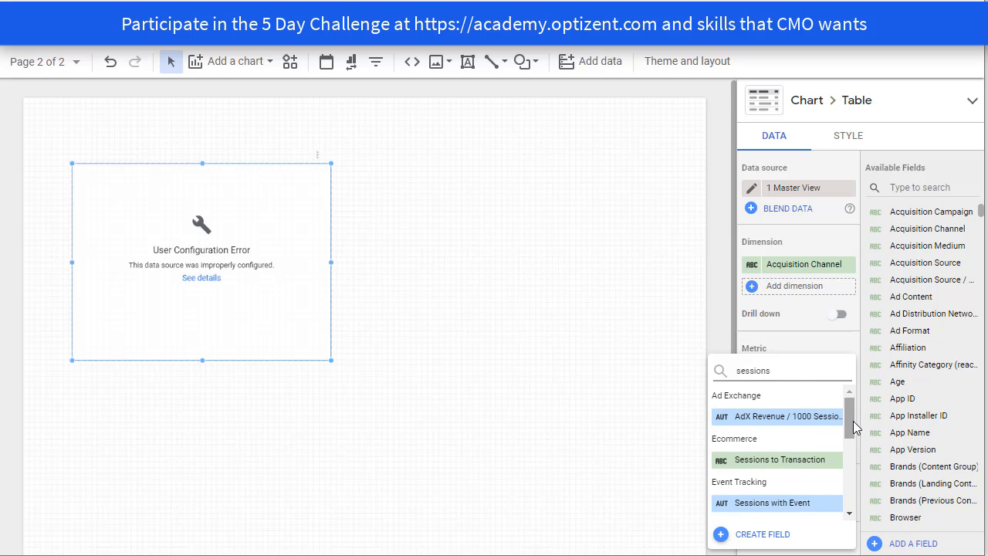
pyautogui.moveTo(852, 421); pyautogui.dragTo(852, 470)
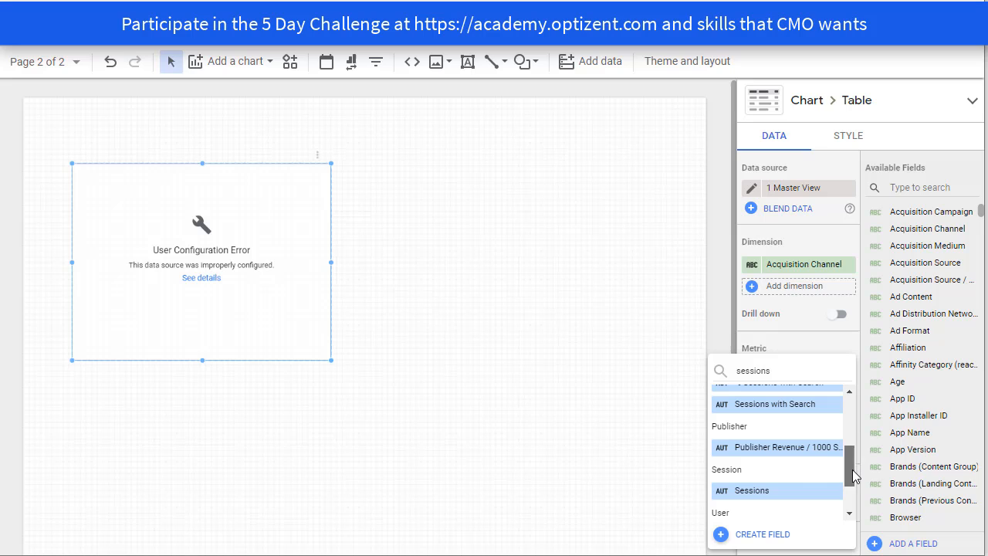
pyautogui.click(754, 493)
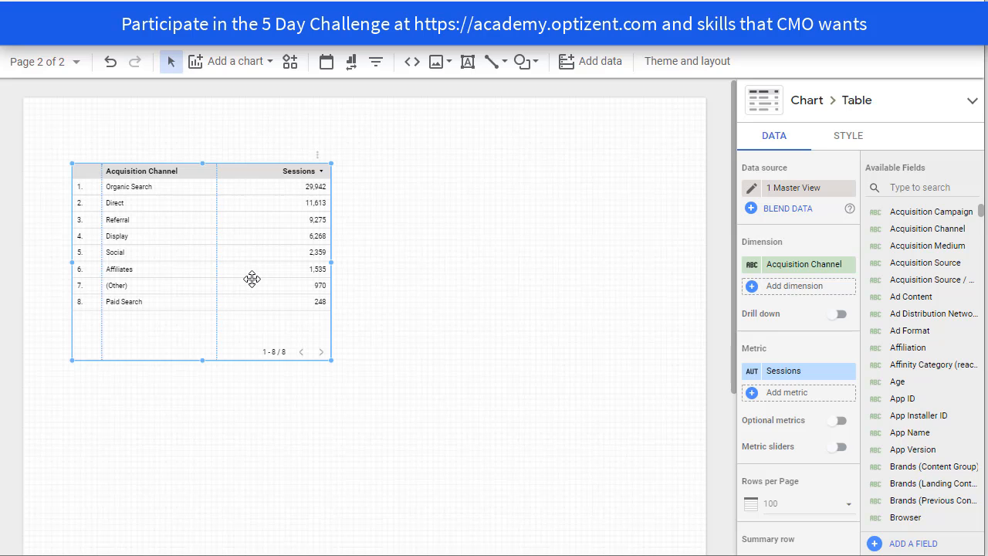
# - Duplicate the Acquisition Channel table and place the copy to the right of the original, aligned with its top edge
pyautogui.hotkey('ctrl', 'd')
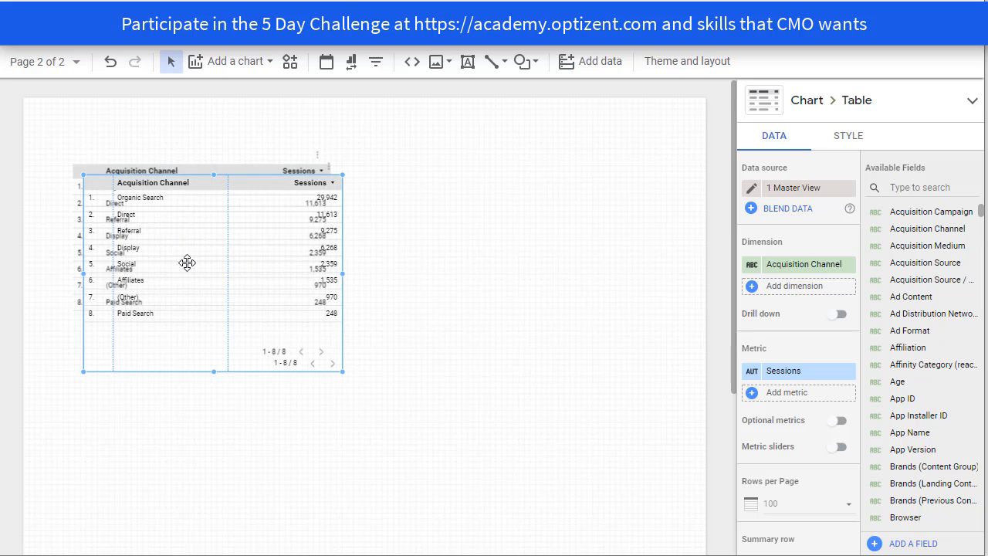
pyautogui.moveTo(187, 262); pyautogui.dragTo(495, 258)
pyautogui.click(500, 430)
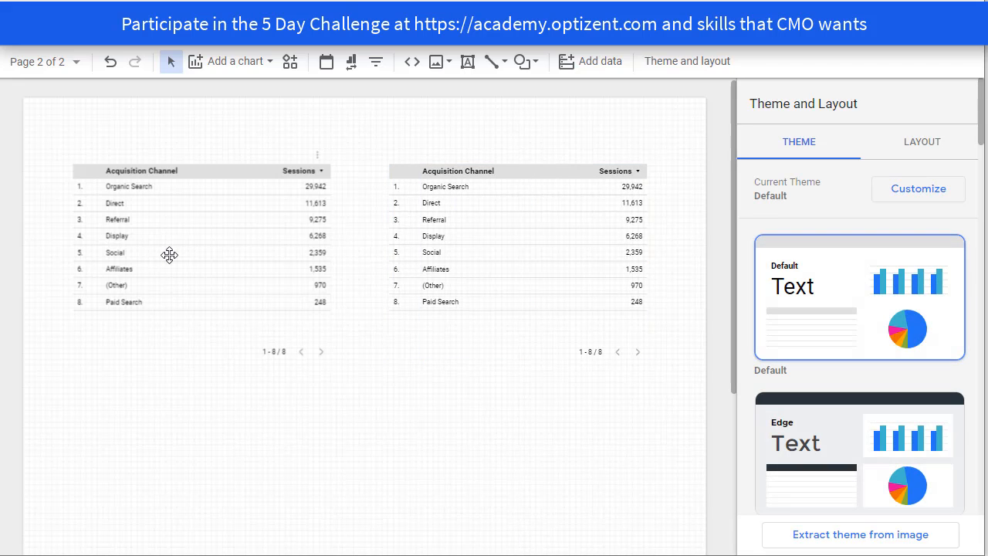
# - Start a new table filter for the original left-hand table and name it No Organic
pyautogui.click(170, 254)
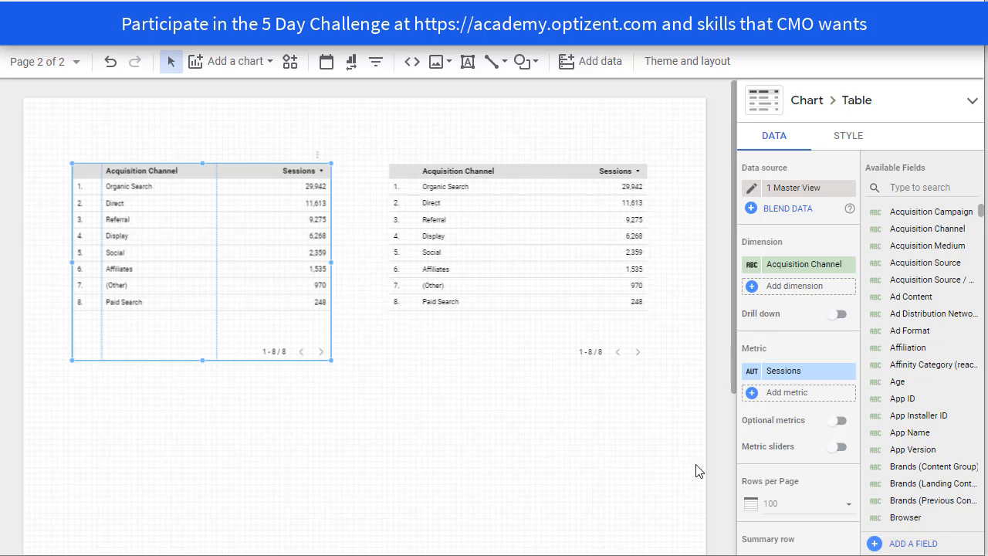
pyautogui.scroll(-3, 805, 432)
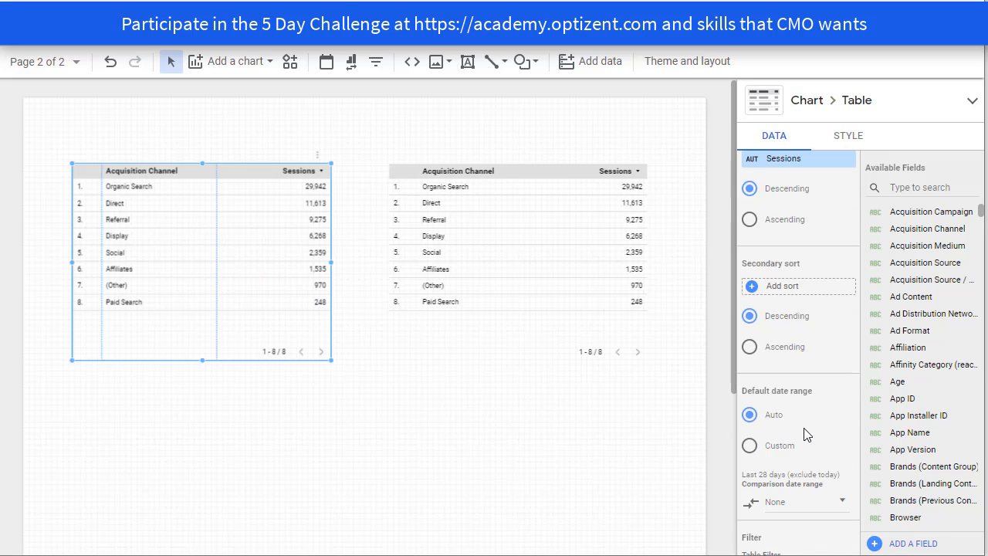
pyautogui.scroll(-1, 804, 434)
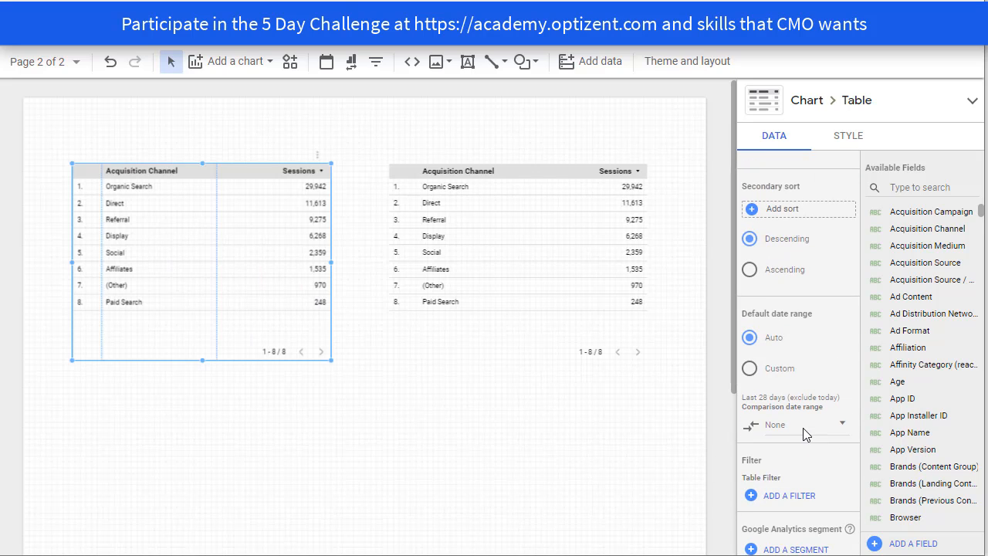
pyautogui.click(789, 497)
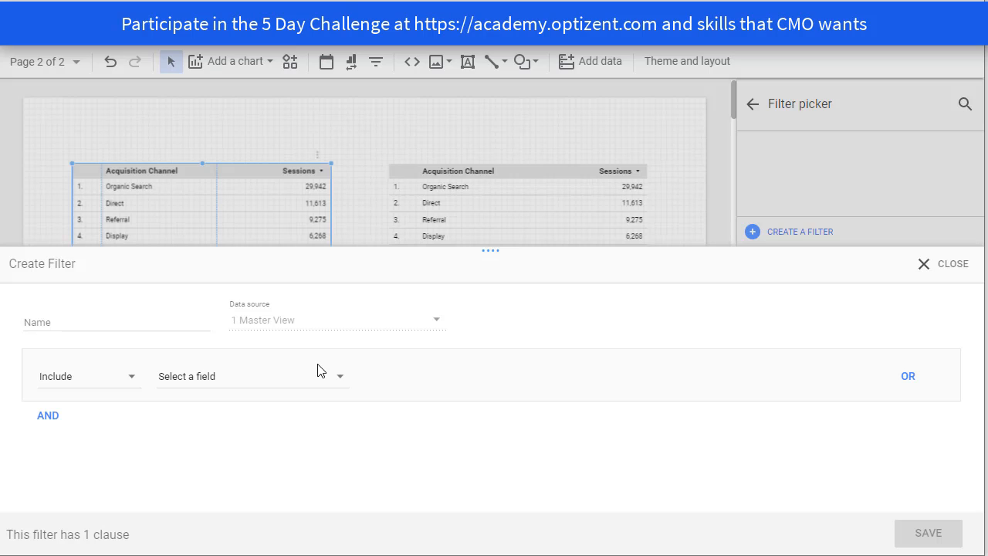
pyautogui.click(56, 323)
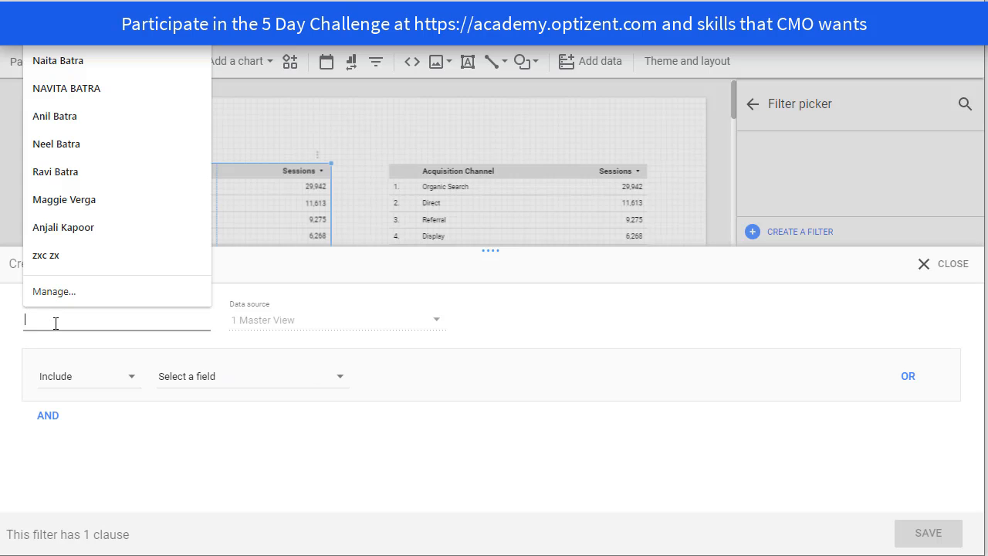
pyautogui.write('No Organic')
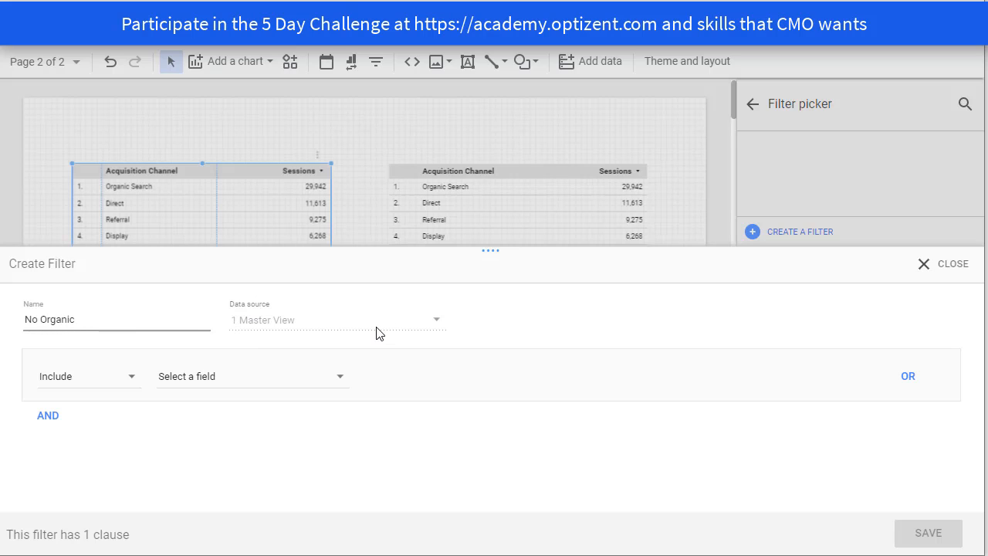
# - Set the filter clause to Exclude and choose Acquisition Channel as its field
pyautogui.click(129, 380)
pyautogui.click(81, 417)
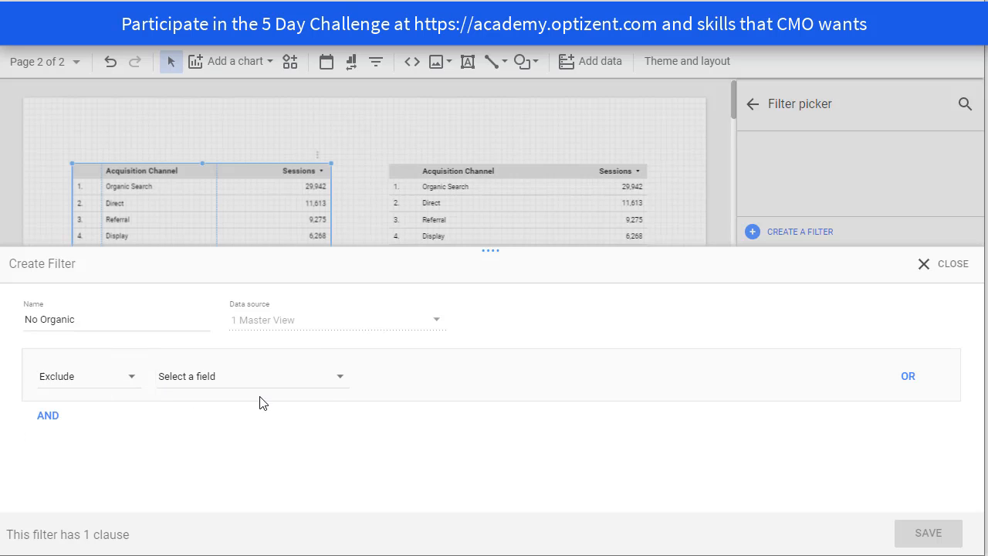
pyautogui.click(337, 385)
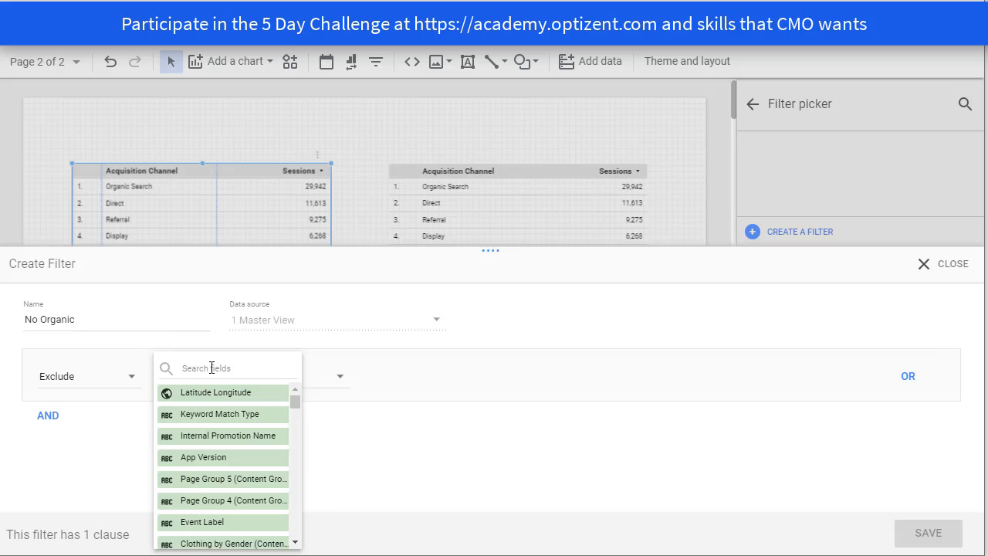
pyautogui.click(342, 386)
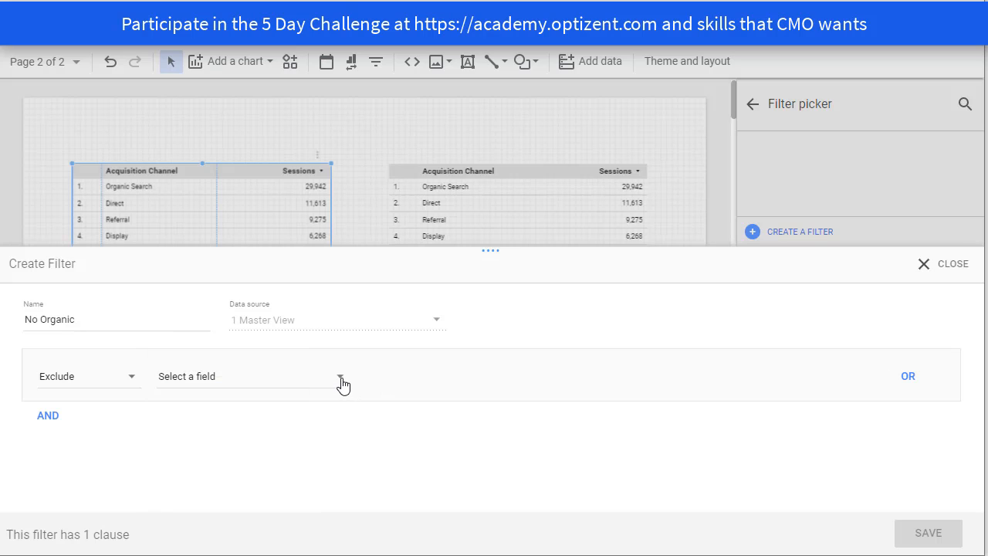
pyautogui.click(342, 384)
pyautogui.write('ac')
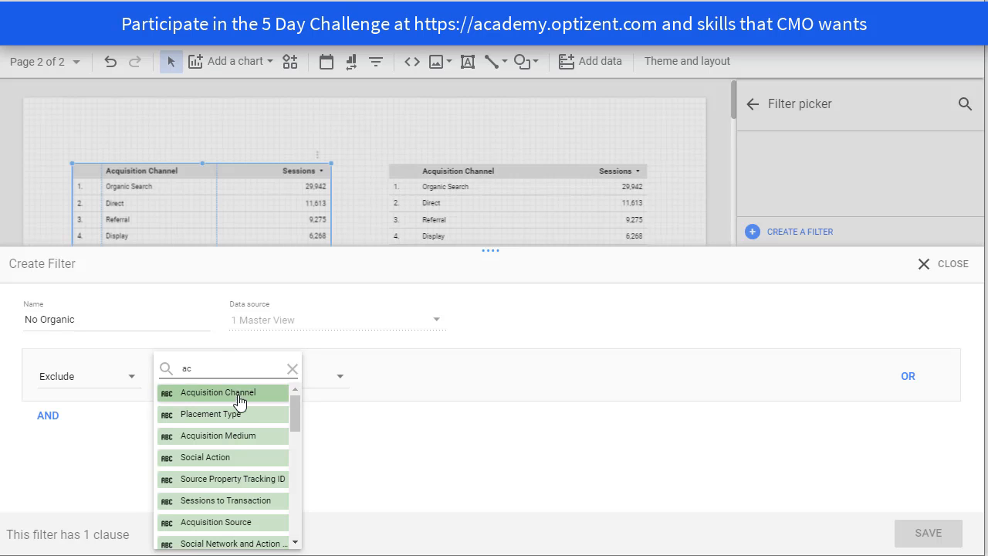
pyautogui.click(237, 395)
# - Set the filter condition to Contains with a value matching Organic Search, and save the filter
pyautogui.click(463, 379)
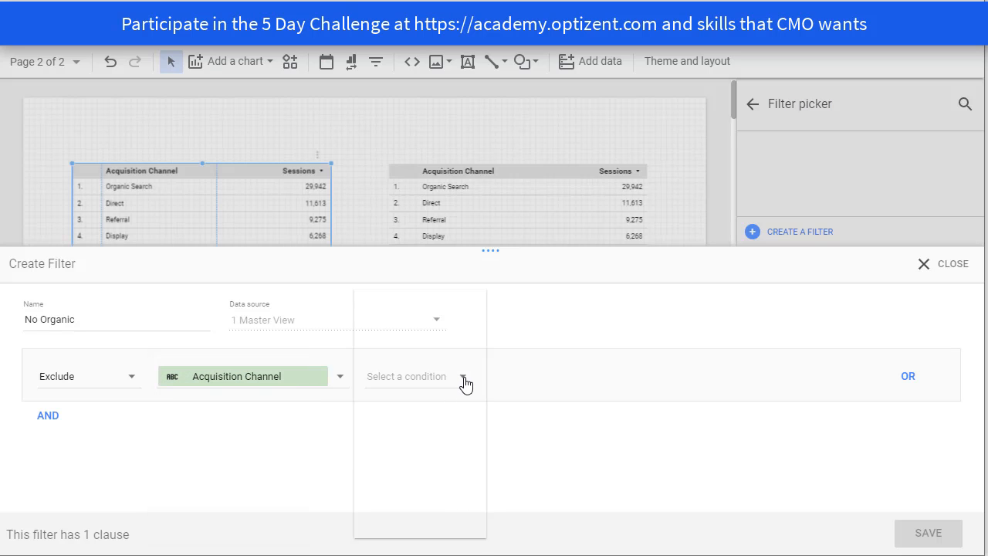
pyautogui.click(398, 348)
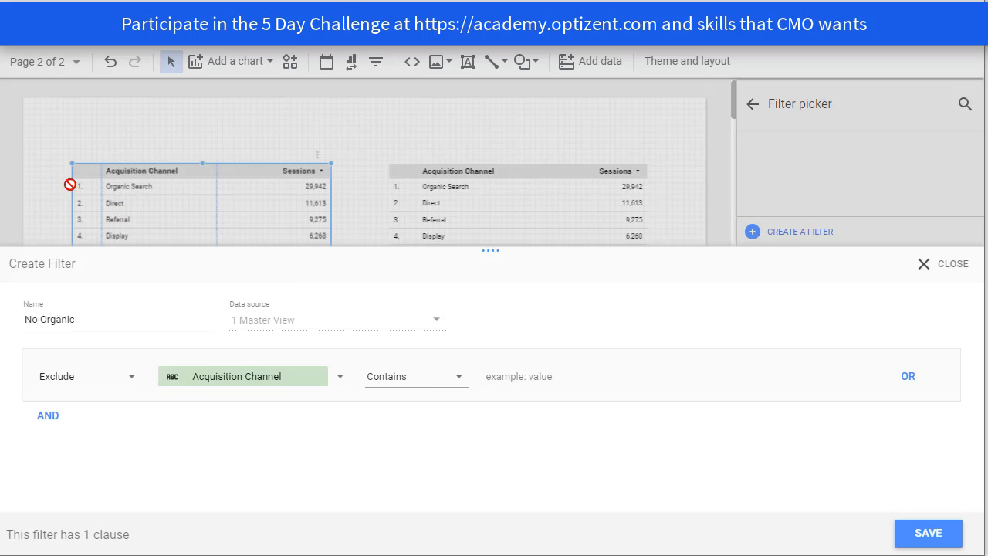
pyautogui.click(528, 379)
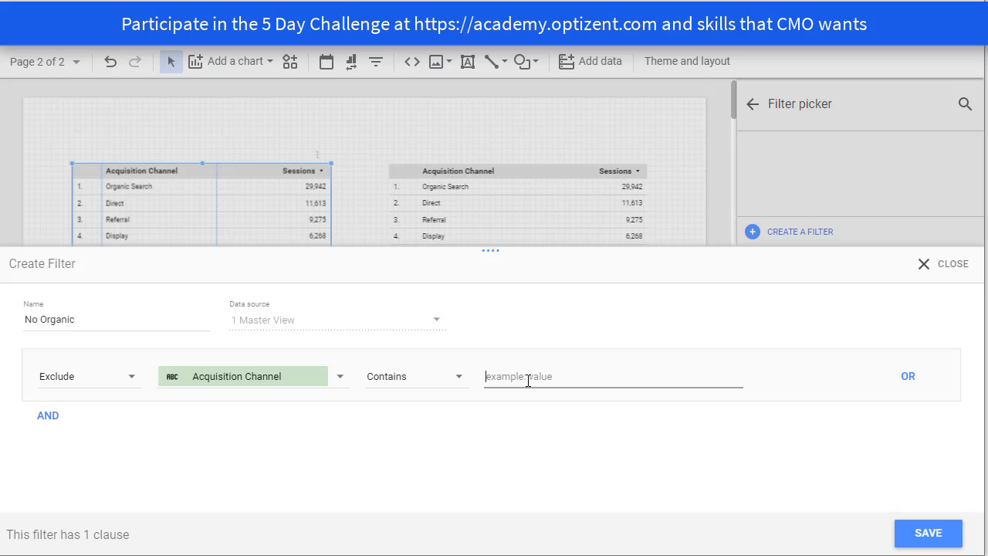
pyautogui.write('ora')
pyautogui.click(934, 533)
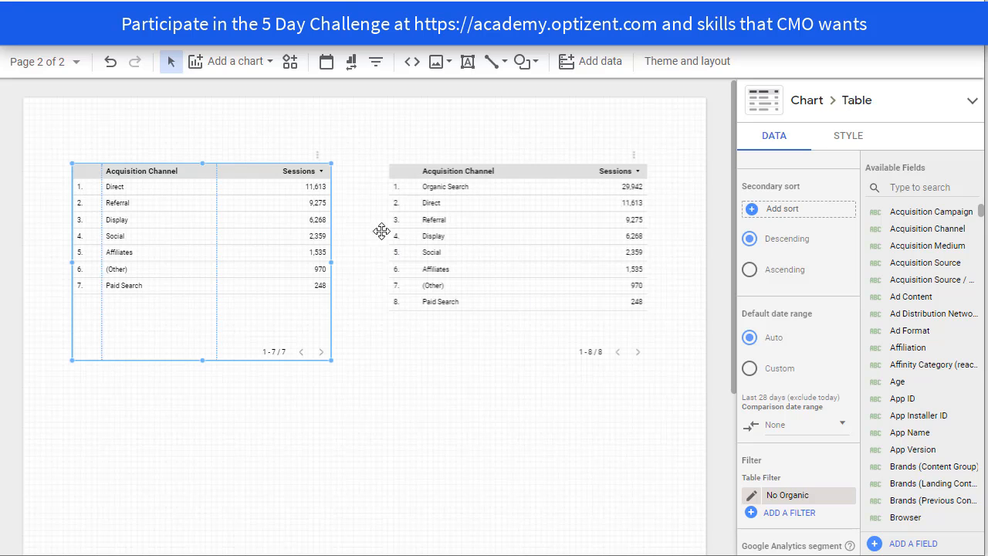
# - In the current page's settings, set the data source to 1 Master View and apply the No Organic filter to the page
pyautogui.click(207, 45)
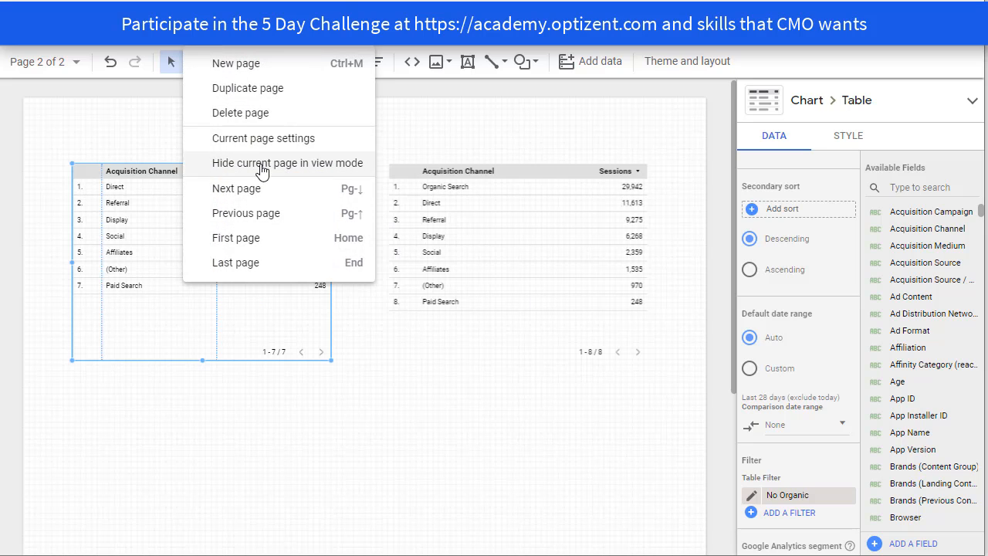
pyautogui.click(265, 139)
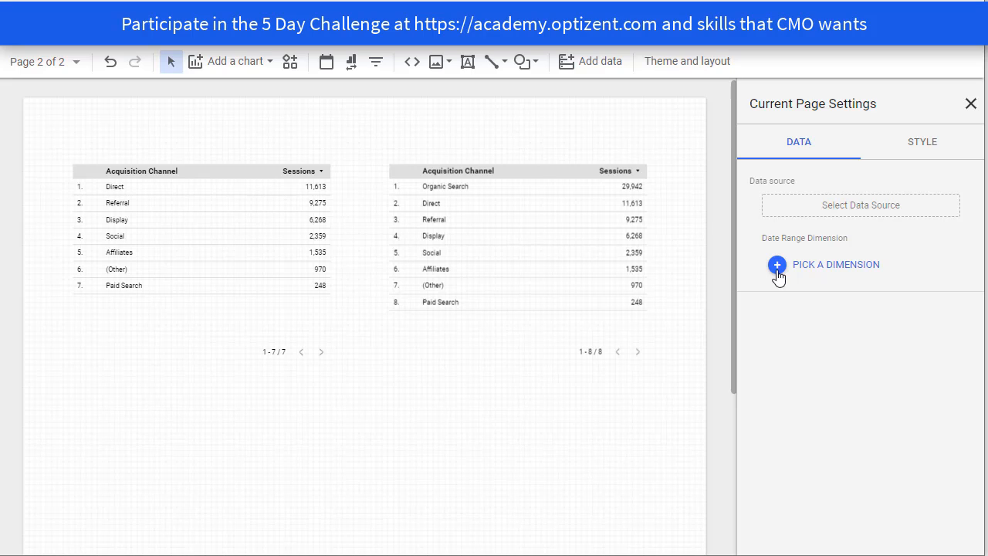
pyautogui.click(868, 217)
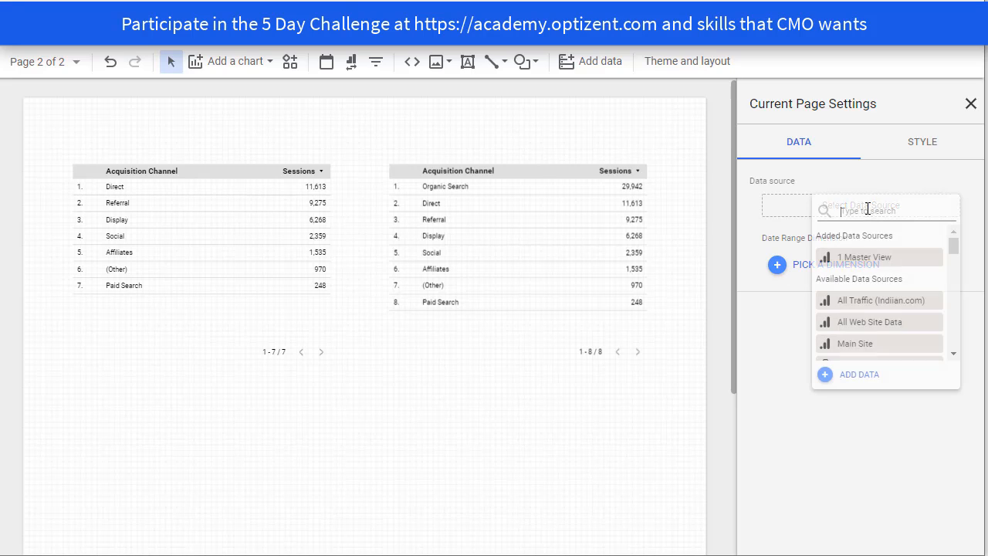
pyautogui.click(871, 265)
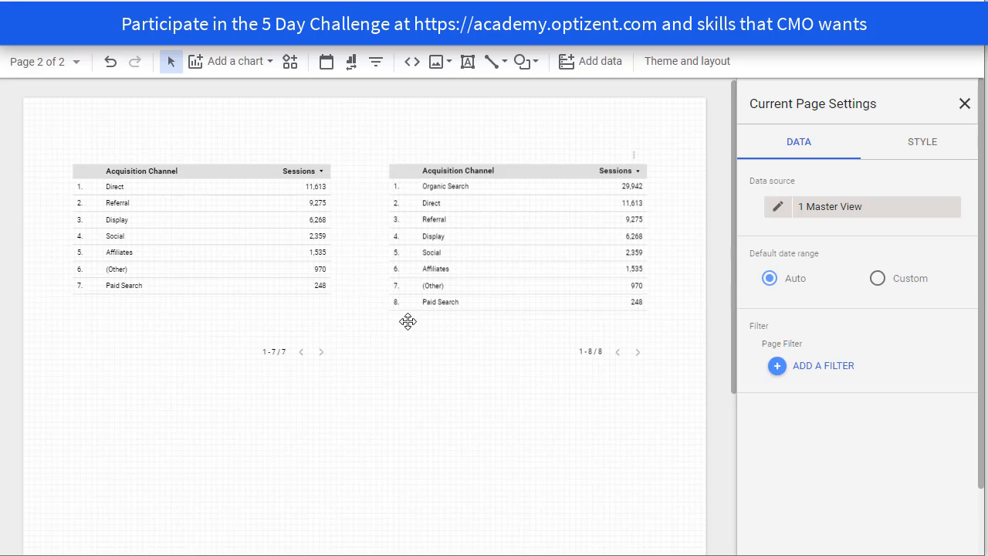
pyautogui.click(819, 376)
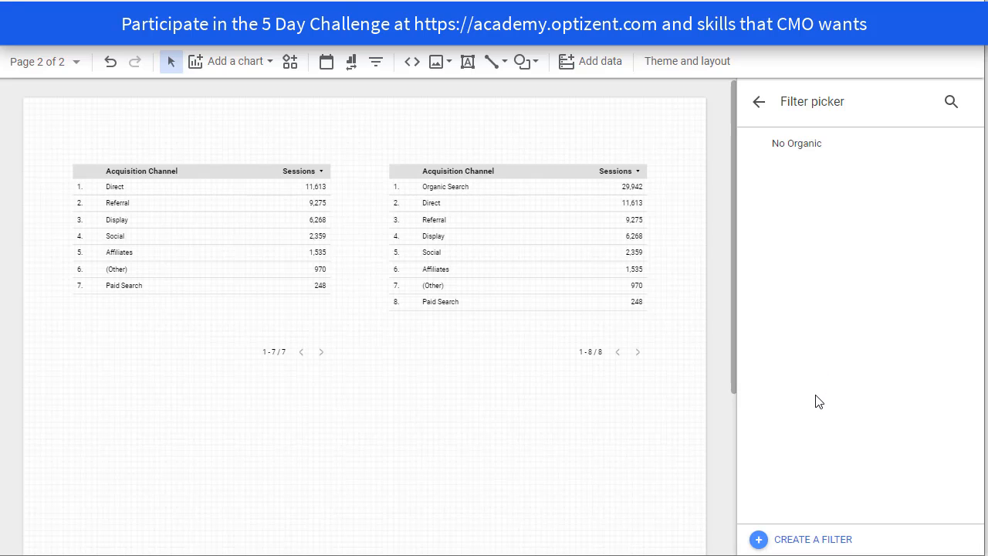
pyautogui.click(792, 155)
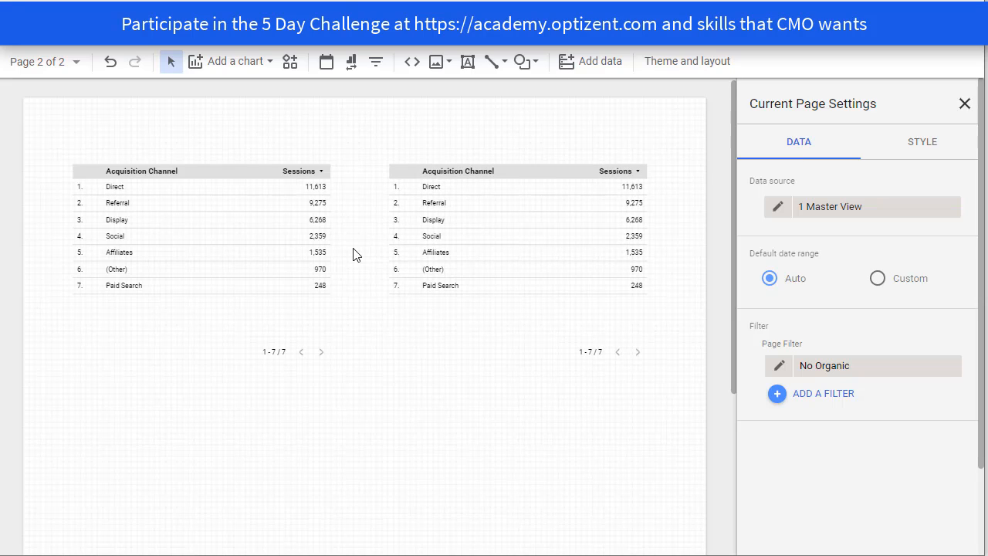
# - Switch to Page 1 of the report
pyautogui.click(82, 69)
pyautogui.click(97, 140)
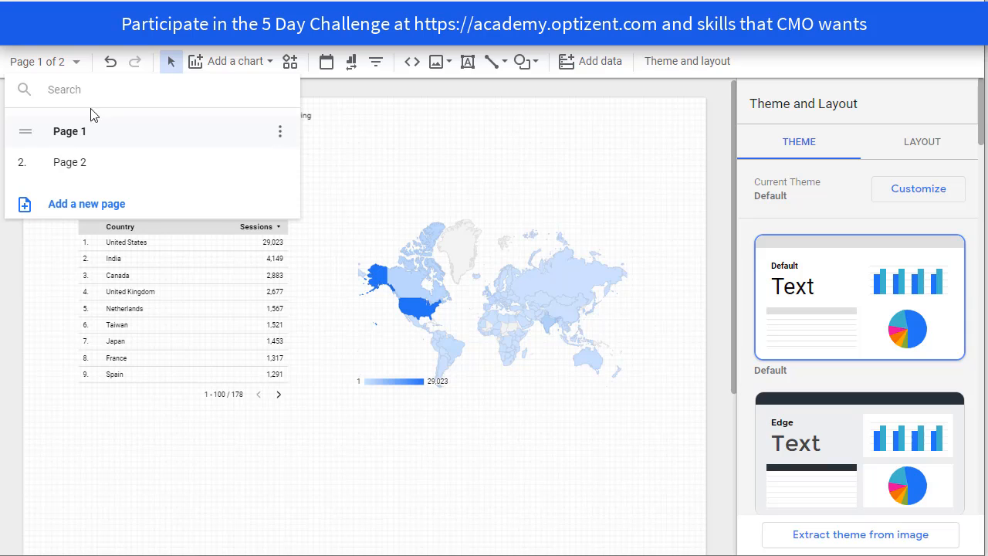
# - In the report settings, set the data source to 1 Master View and apply the No Organic filter to the whole report
pyautogui.click(46, 48)
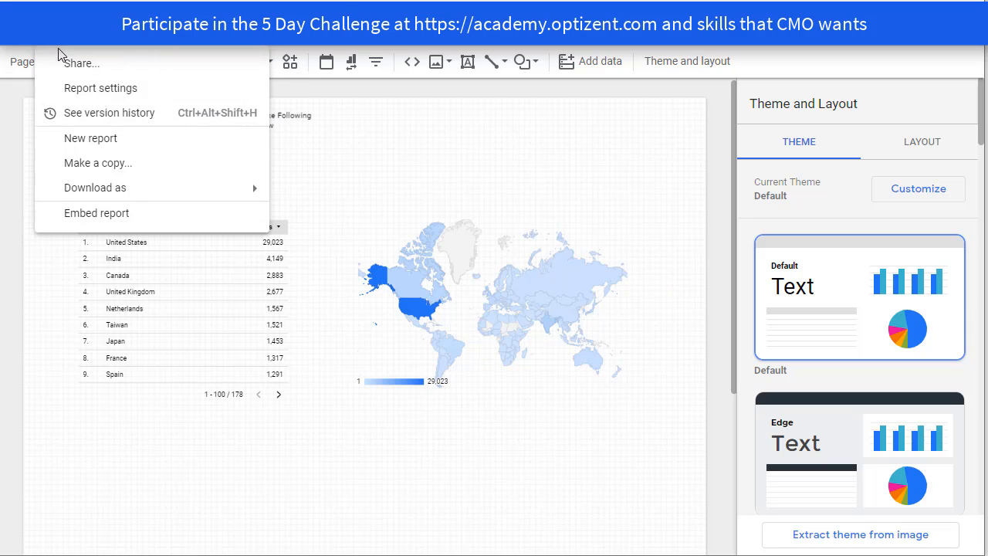
pyautogui.click(88, 101)
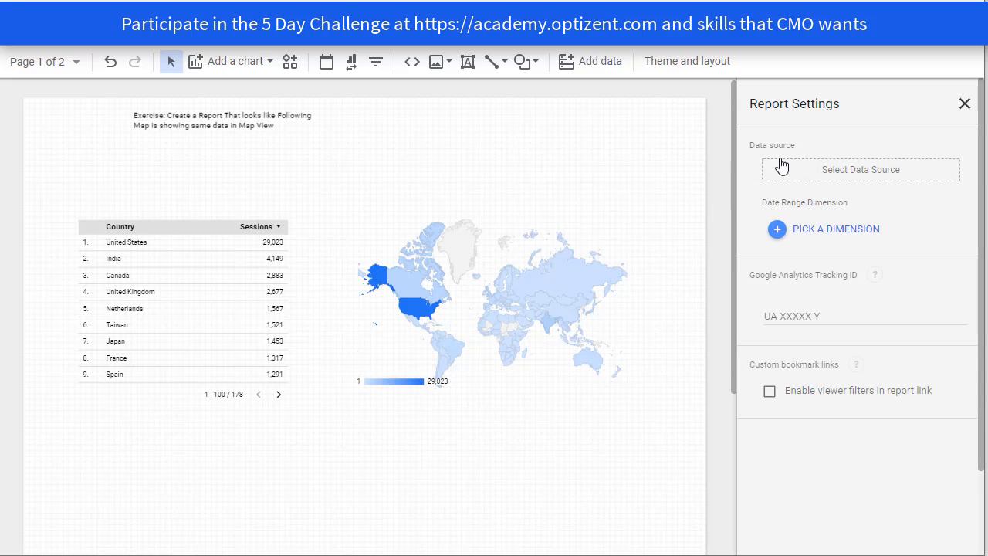
pyautogui.click(856, 183)
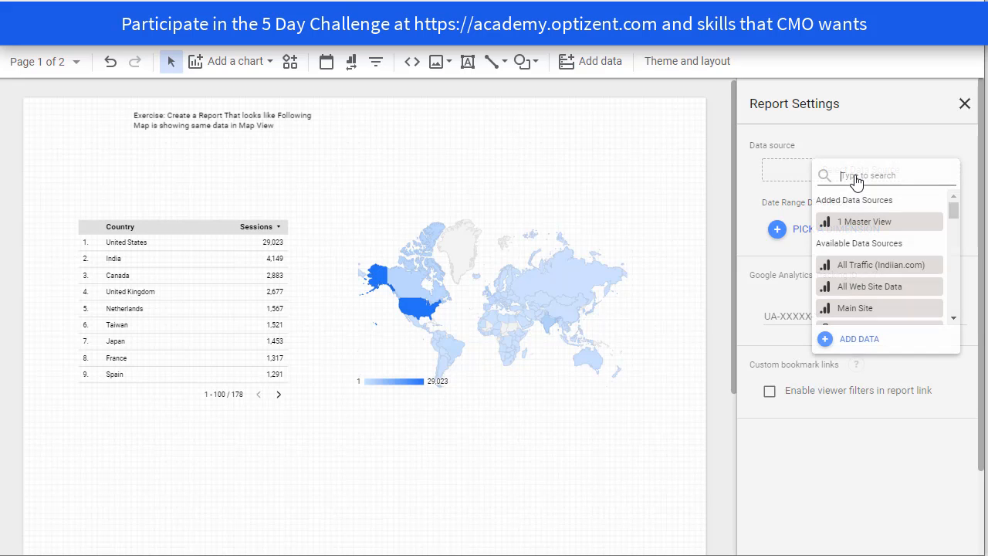
pyautogui.click(866, 224)
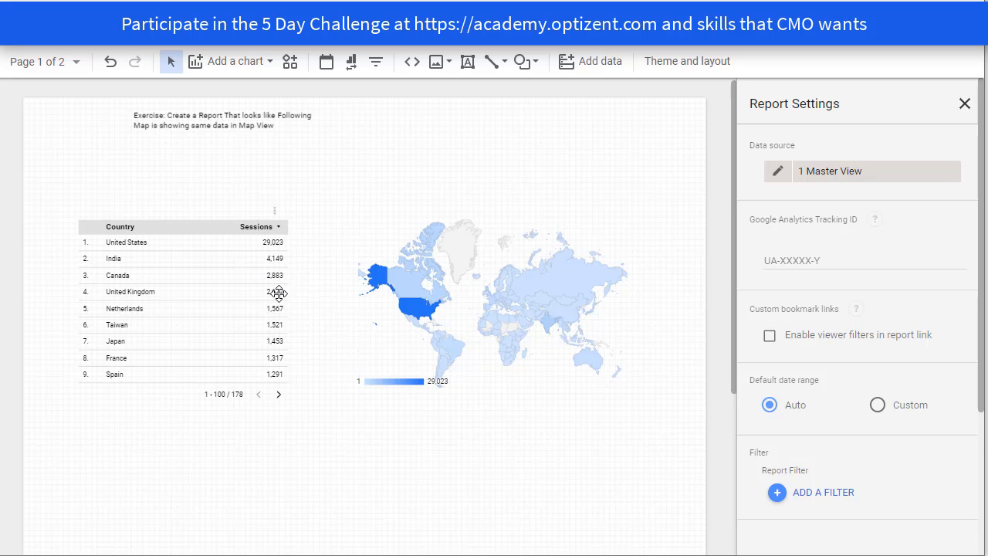
pyautogui.click(837, 500)
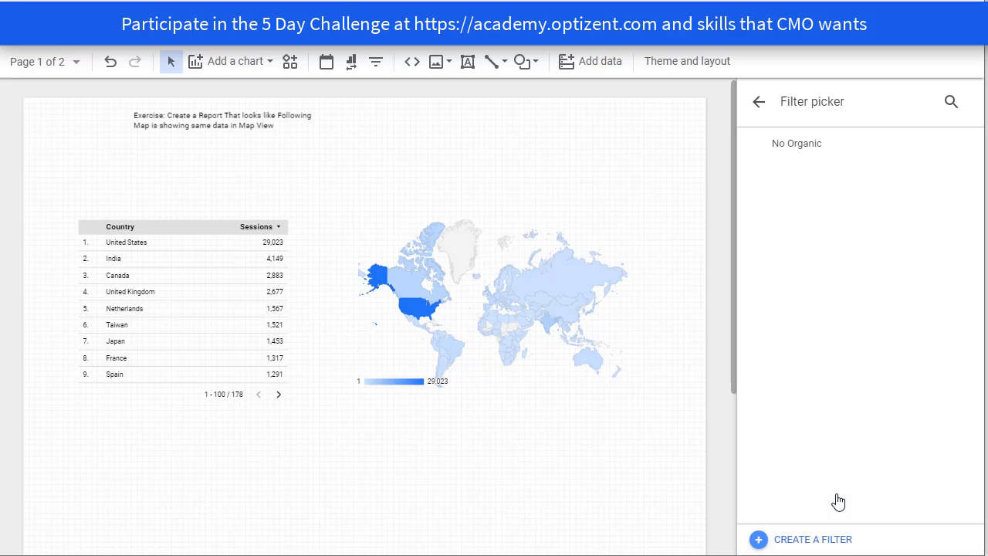
pyautogui.click(805, 152)
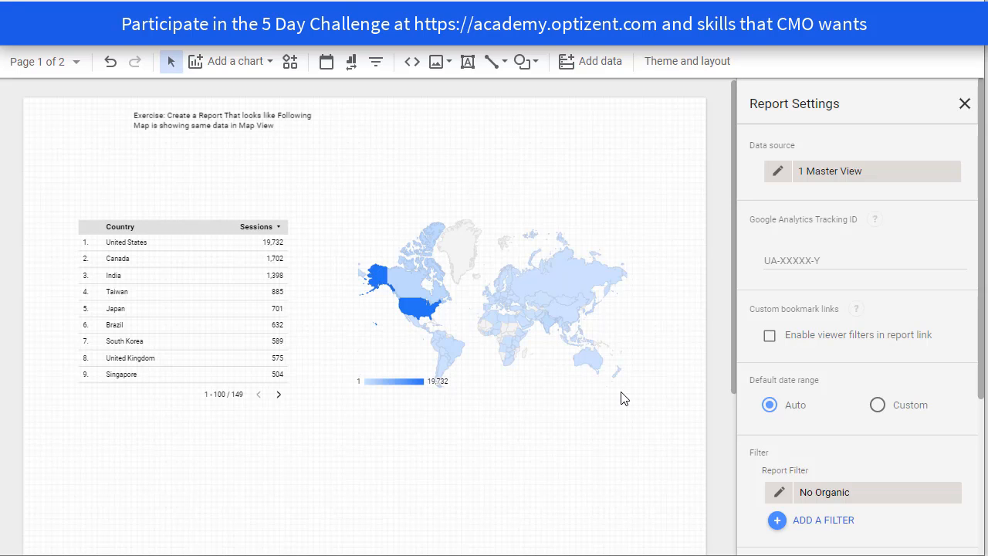
# - Switch to Page 2 and remove the No Organic page filter from the current page's settings
pyautogui.click(77, 65)
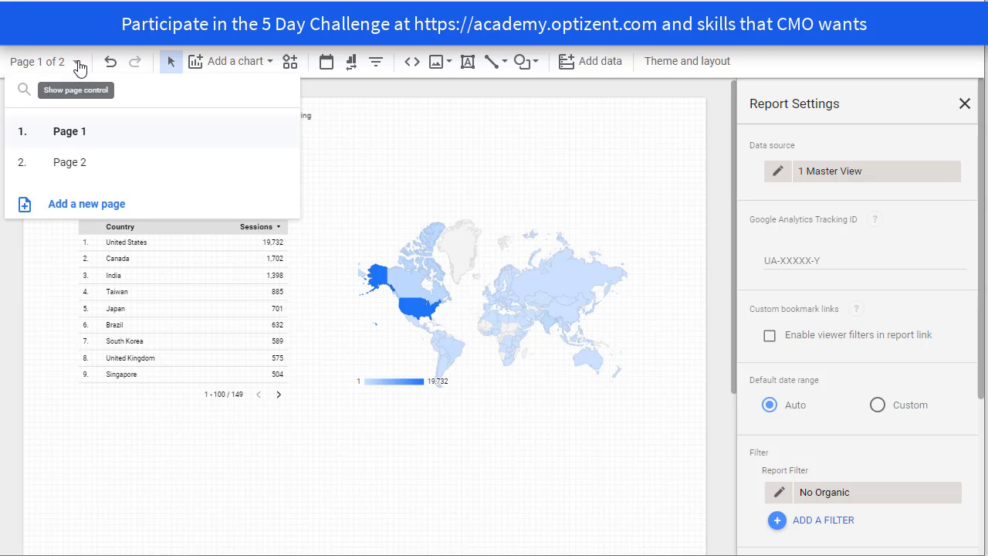
pyautogui.click(88, 163)
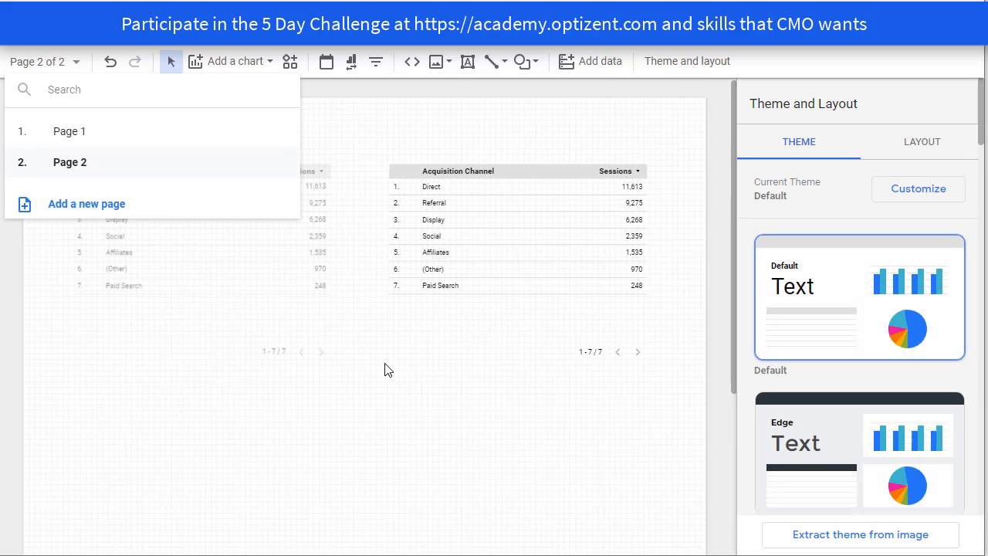
pyautogui.click(213, 48)
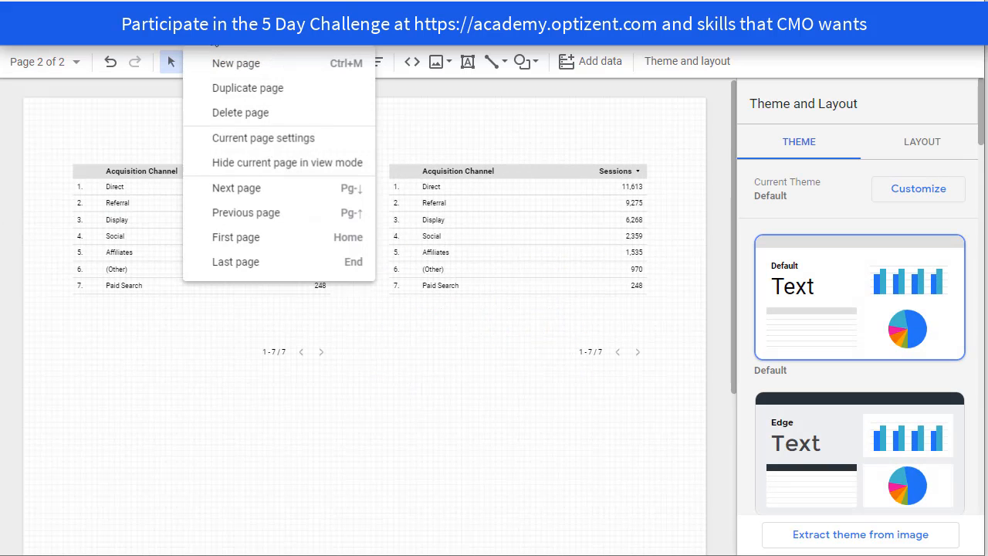
pyautogui.click(262, 142)
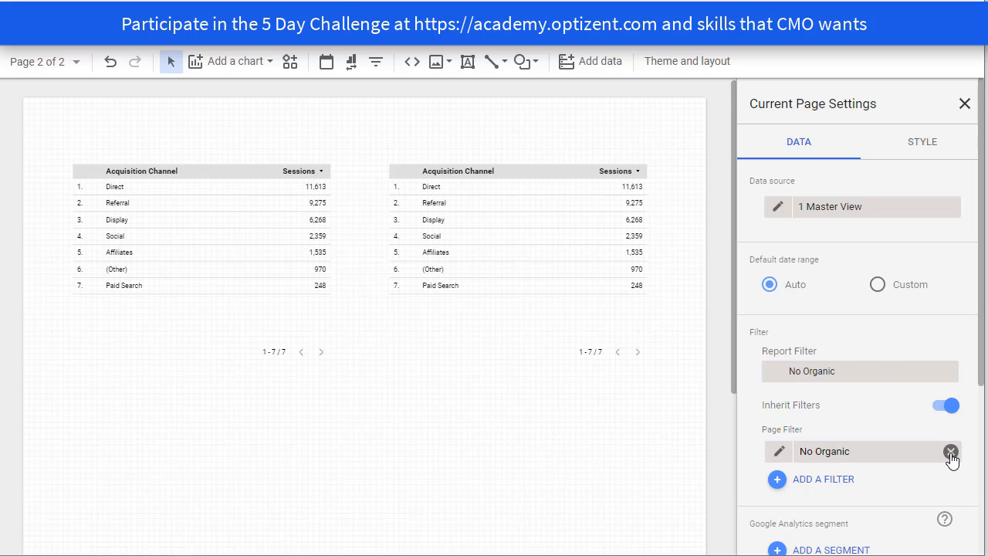
pyautogui.click(950, 451)
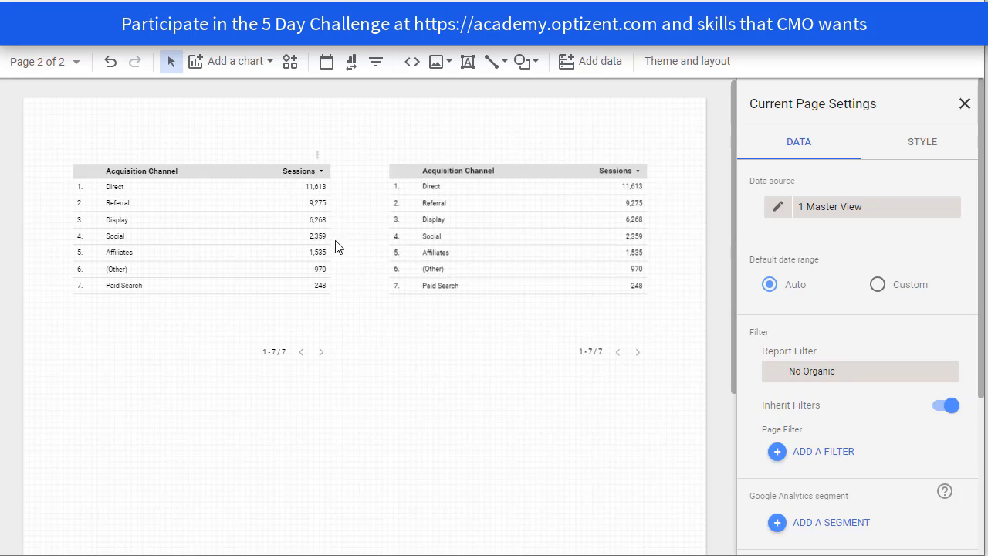
# - Remove the No Organic table filter from the first Acquisition Channel table on Page 2, then deselect the table
pyautogui.click(183, 243)
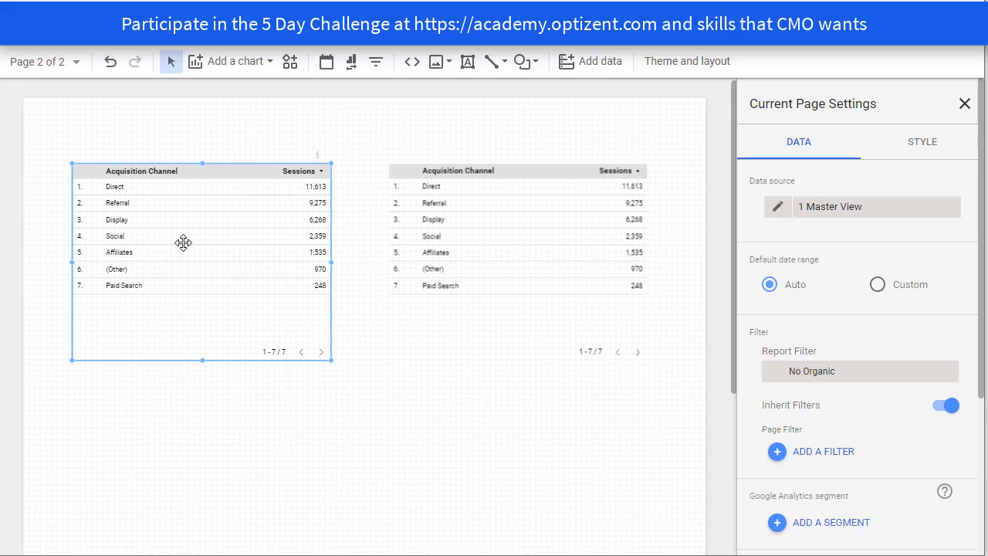
pyautogui.scroll(-5, 770, 429)
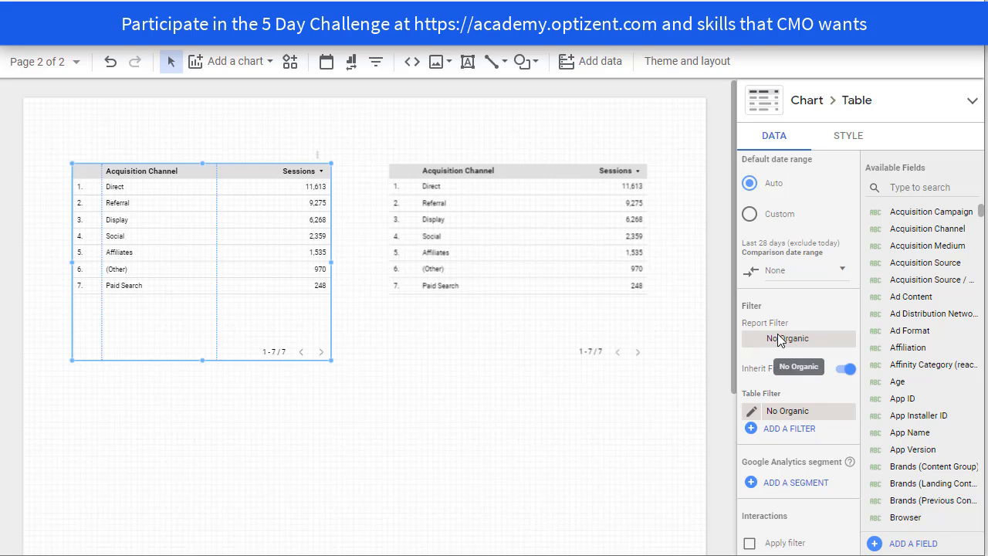
pyautogui.click(847, 412)
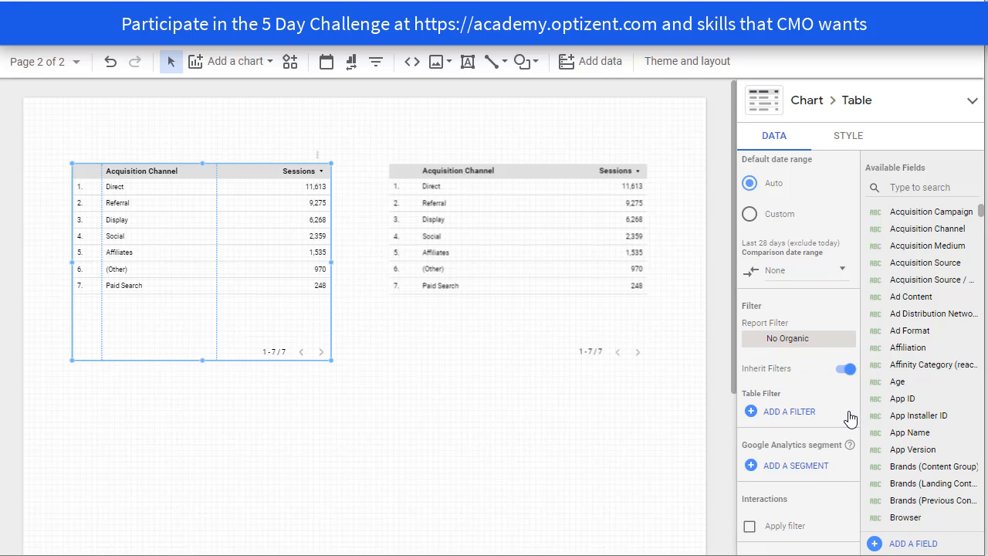
pyautogui.click(480, 401)
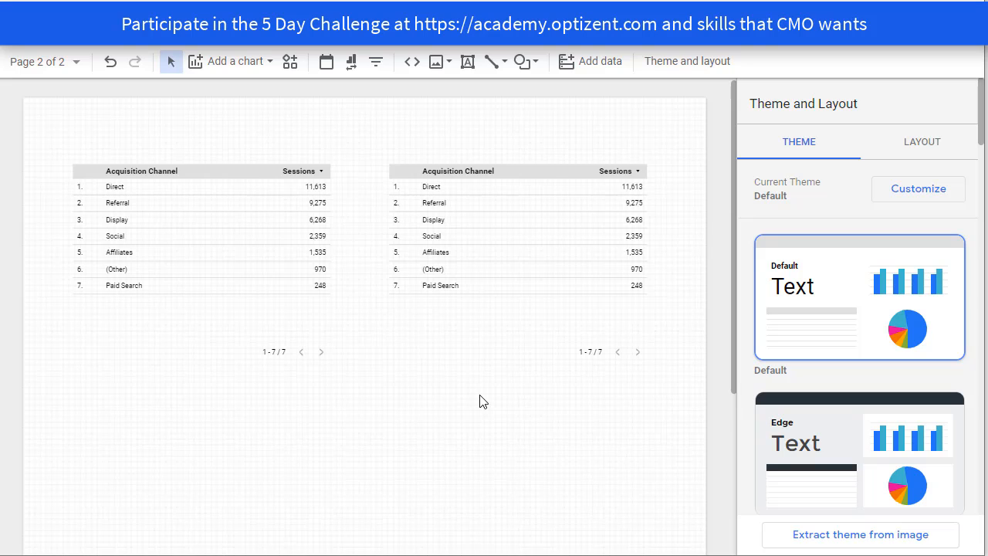